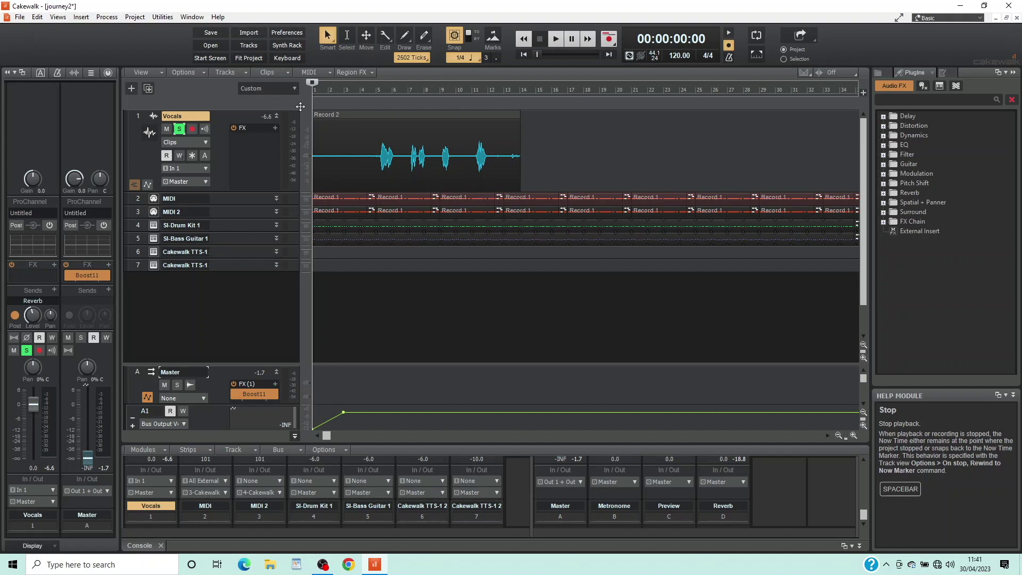
# - Insert the Sonitus Gate audio effect on the Vocals track and move its window clear of the track controls
pyautogui.click(275, 127)
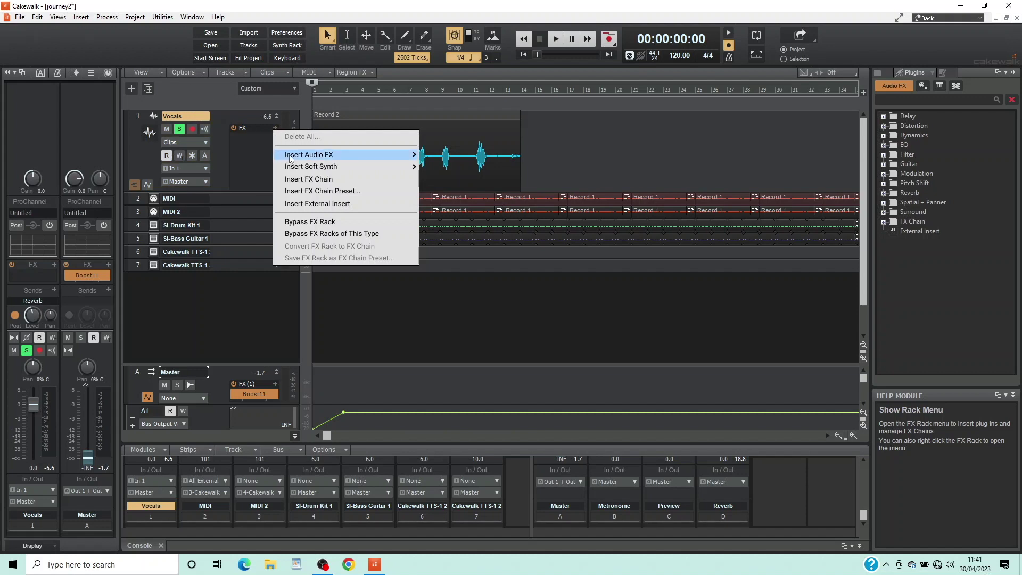
pyautogui.moveTo(290, 156)
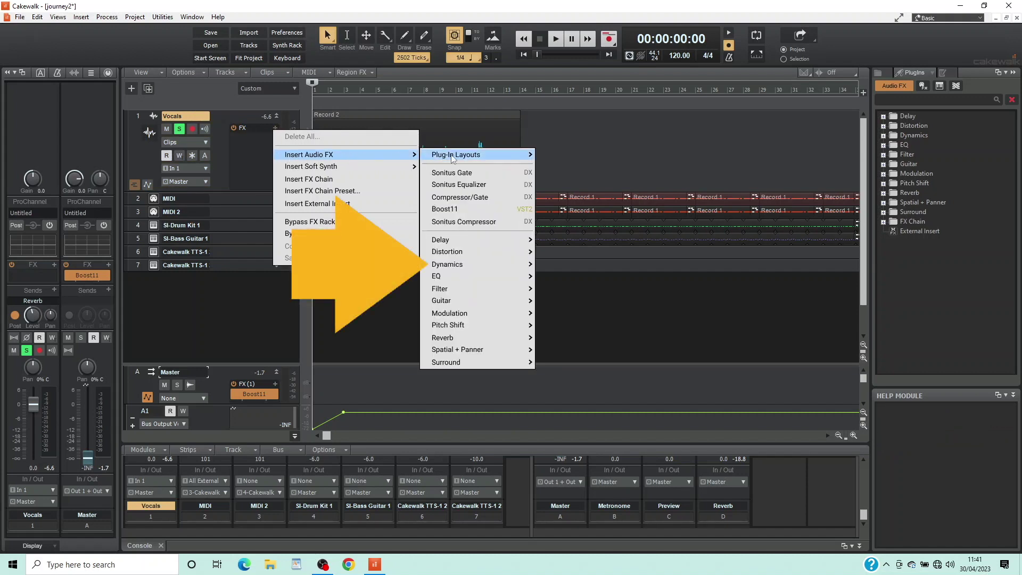
pyautogui.moveTo(457, 266)
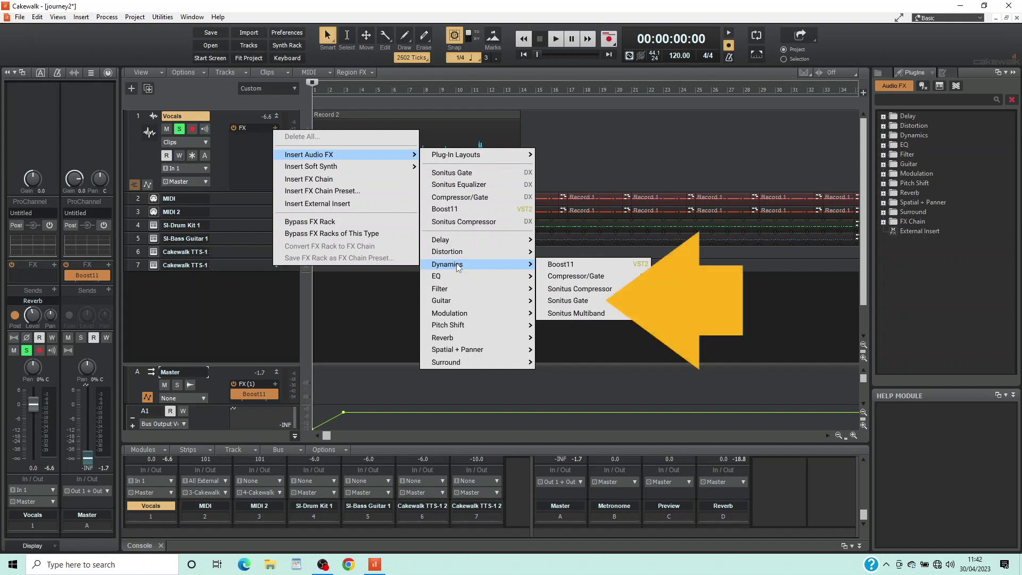
pyautogui.click(579, 302)
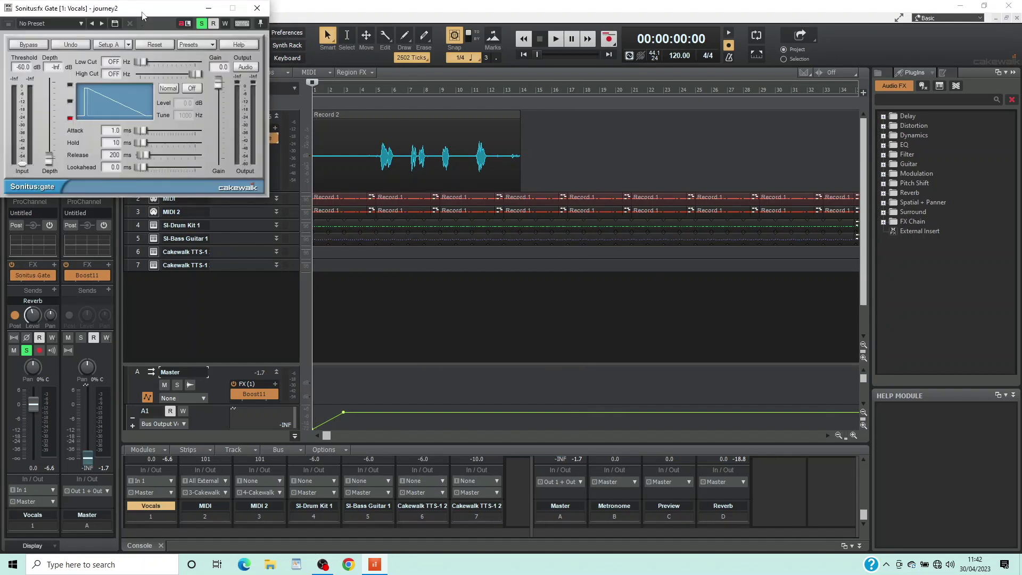
pyautogui.moveTo(141, 15); pyautogui.dragTo(473, 208)
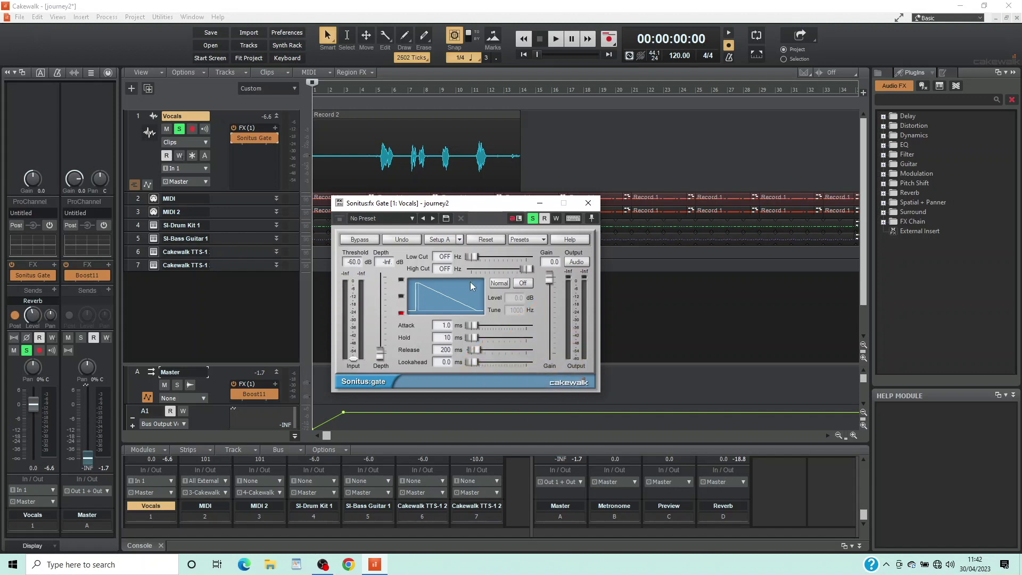
# - Set the gate's lookahead to 2 ms and its release to 90 ms
pyautogui.click(436, 362)
pyautogui.write('2')
pyautogui.press('Return')
pyautogui.click(436, 352)
pyautogui.doubleClick(436, 350)
pyautogui.write('90')
pyautogui.press('Return')
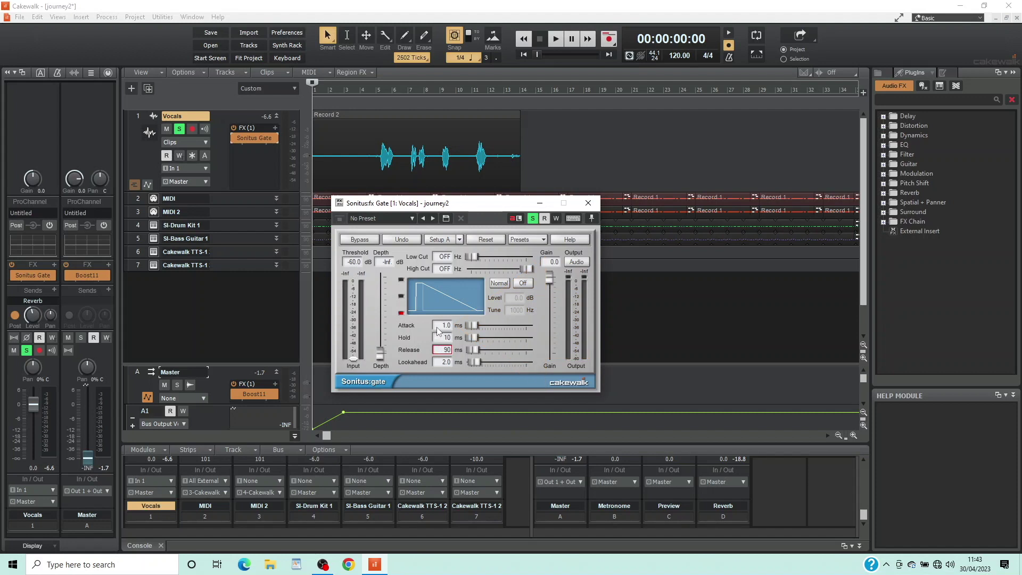
# - Set the gate's attack to 10 ms and its hold to 20 ms
pyautogui.click(438, 326)
pyautogui.write('10')
pyautogui.press('Return')
pyautogui.click(438, 326)
pyautogui.click(437, 339)
pyautogui.write('20')
pyautogui.press('Return')
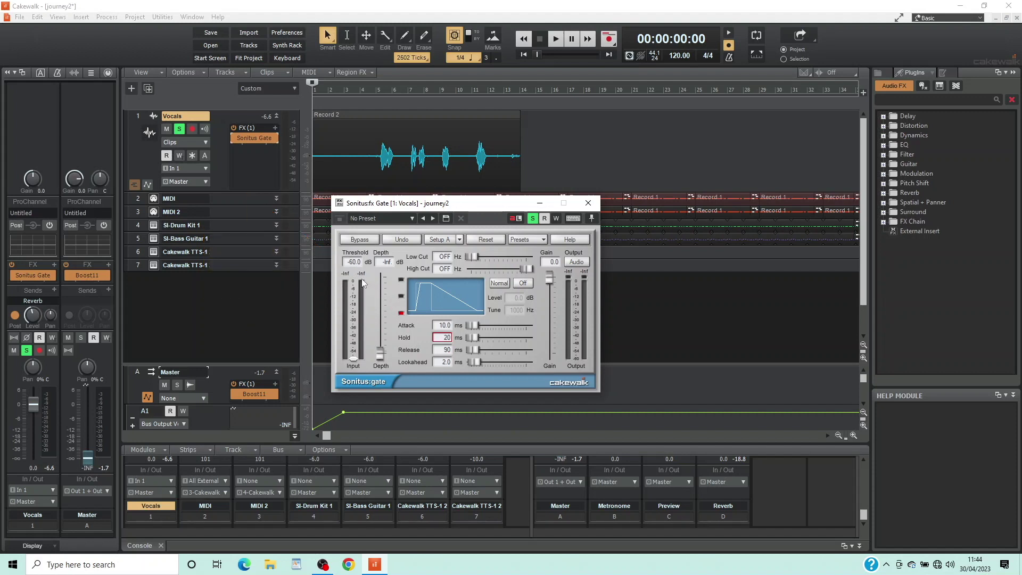
# - Set the gate's threshold to -30 dB and play the project to audition the gated vocals
pyautogui.click(344, 262)
pyautogui.write('-30')
pyautogui.press('Return')
pyautogui.click(556, 40)
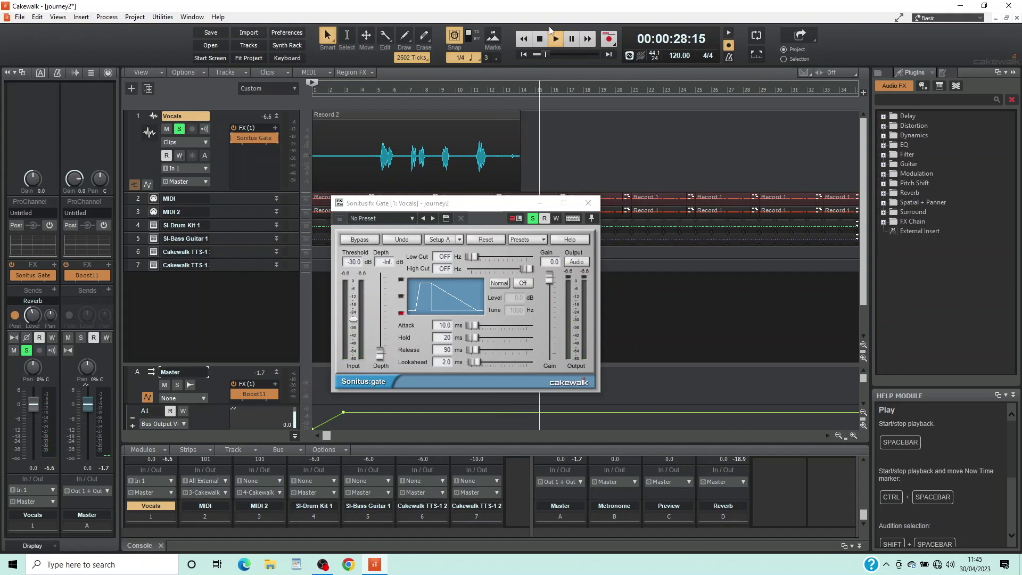
pyautogui.click(541, 40)
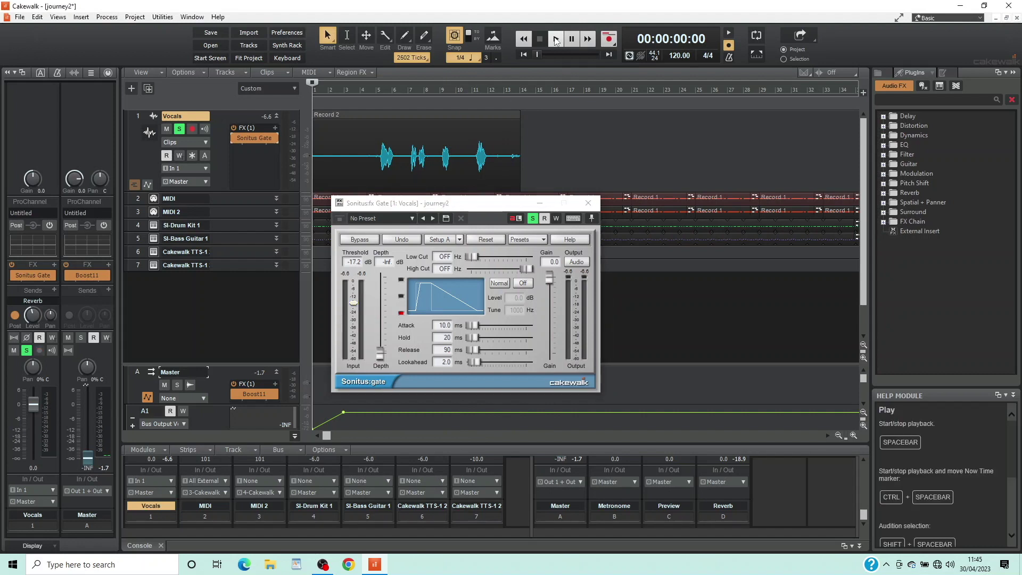
# - Adjust the gate's threshold to -25.0 dB, auditioning the vocals before and after the change
pyautogui.click(556, 41)
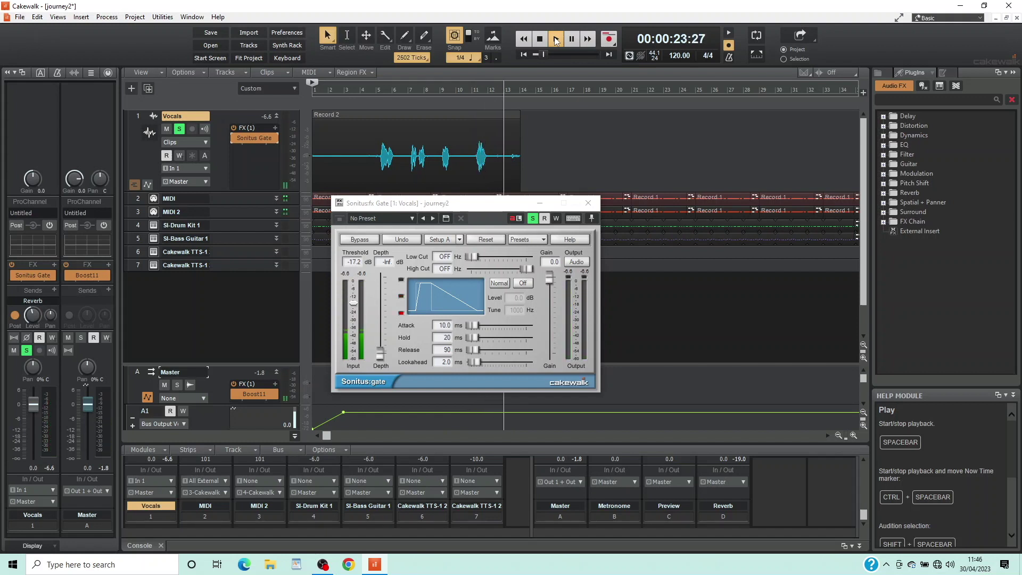
pyautogui.click(540, 39)
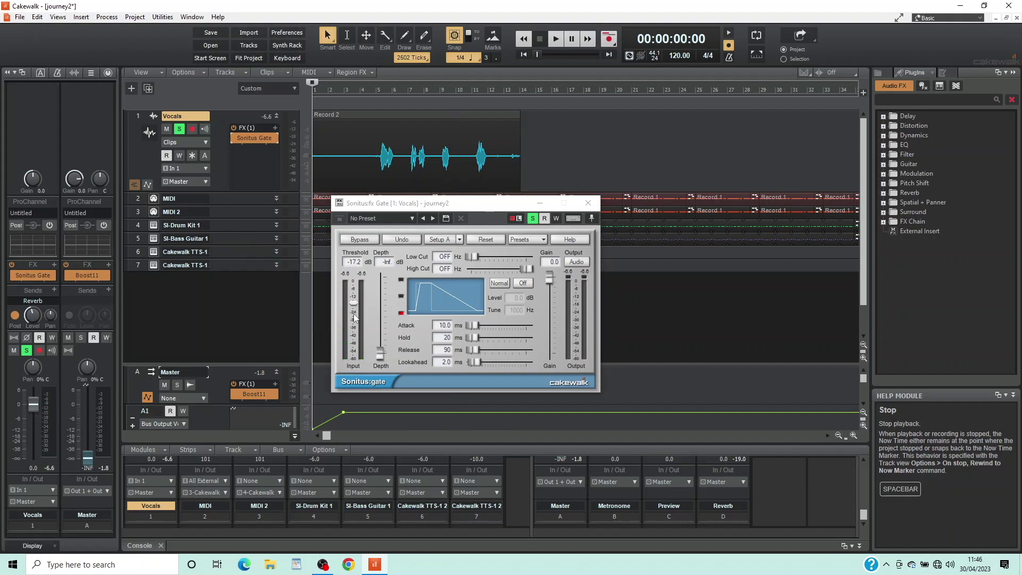
pyautogui.moveTo(353, 305); pyautogui.dragTo(353, 306)
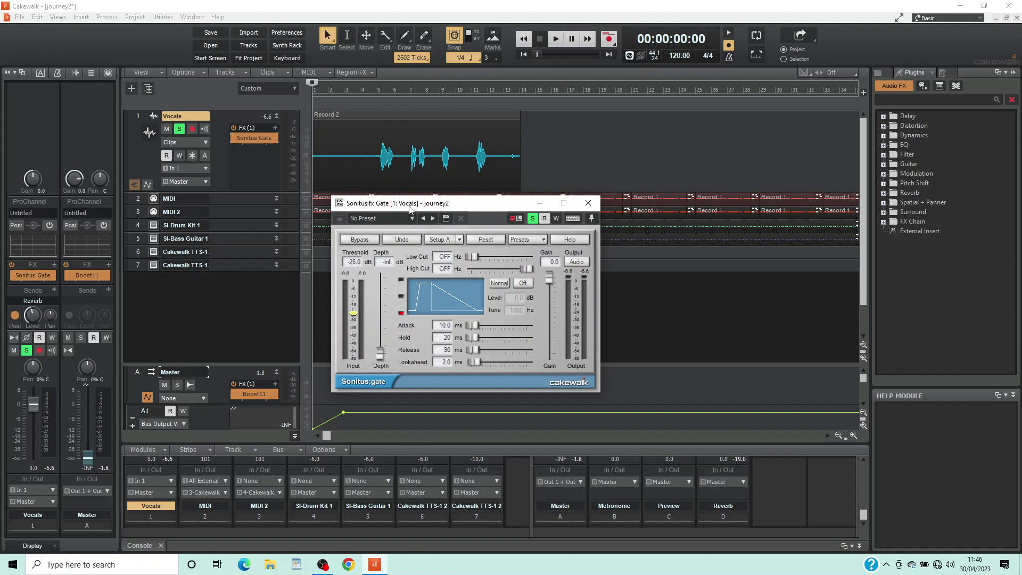
pyautogui.click(556, 42)
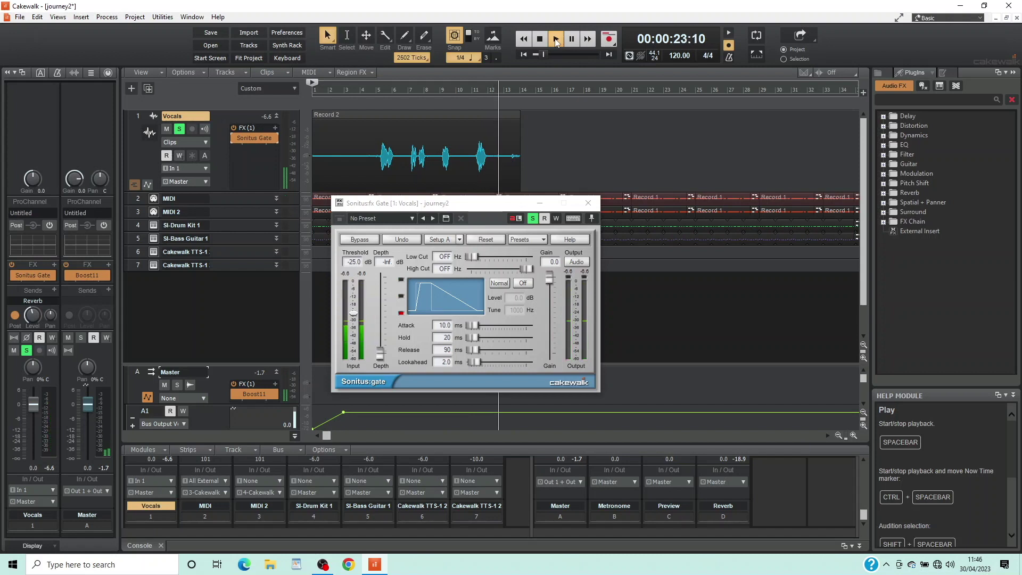
pyautogui.click(540, 42)
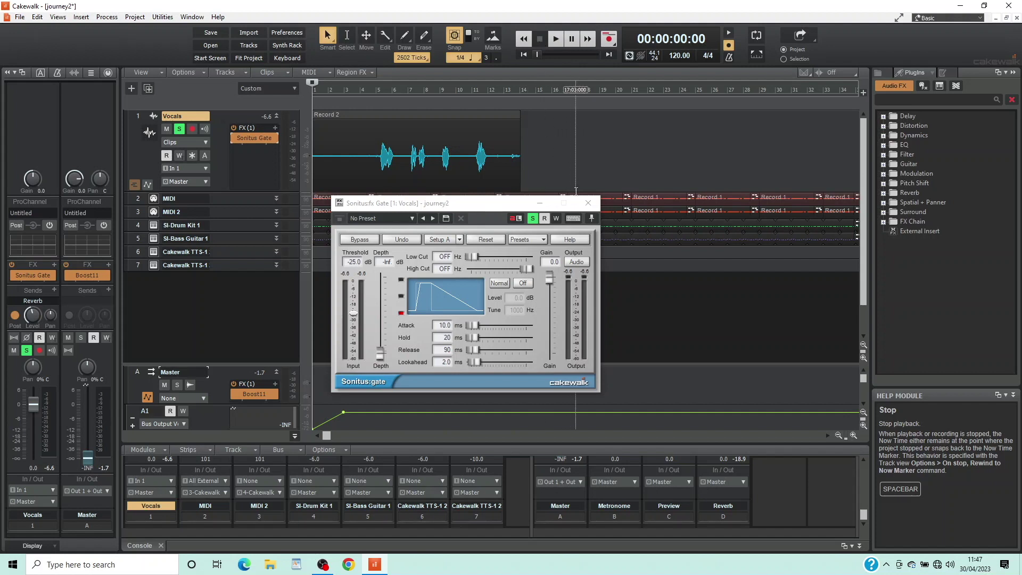
# - Close the Sonitus Gate window, reopen it from the Vocals track's effects rack, and close it again
pyautogui.click(589, 204)
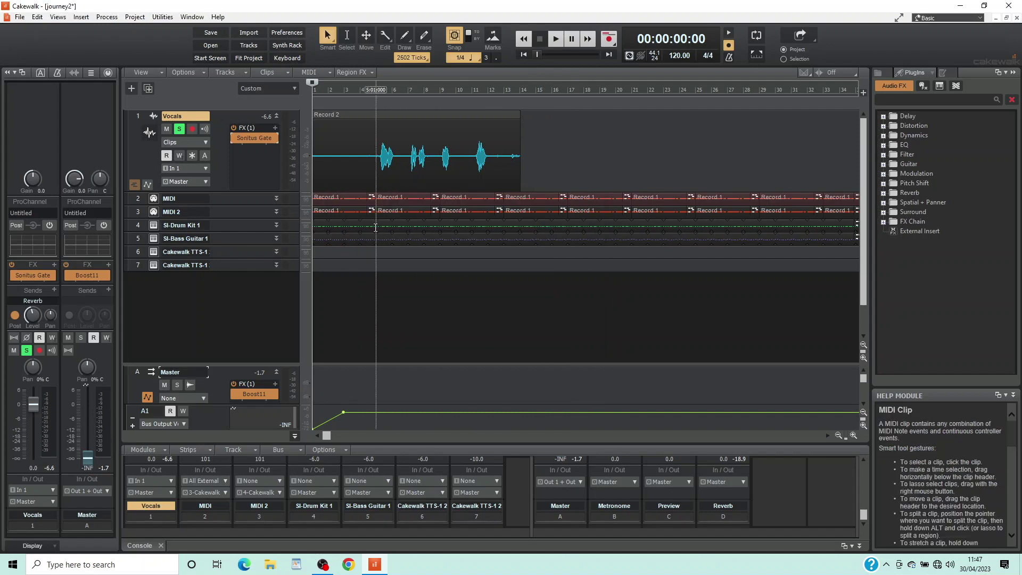
pyautogui.doubleClick(258, 139)
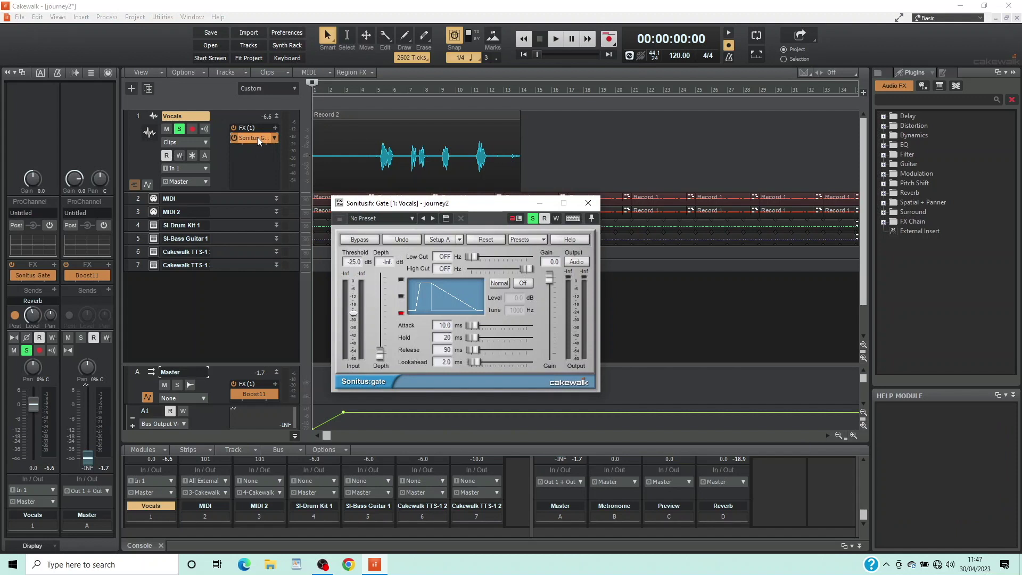
pyautogui.click(588, 205)
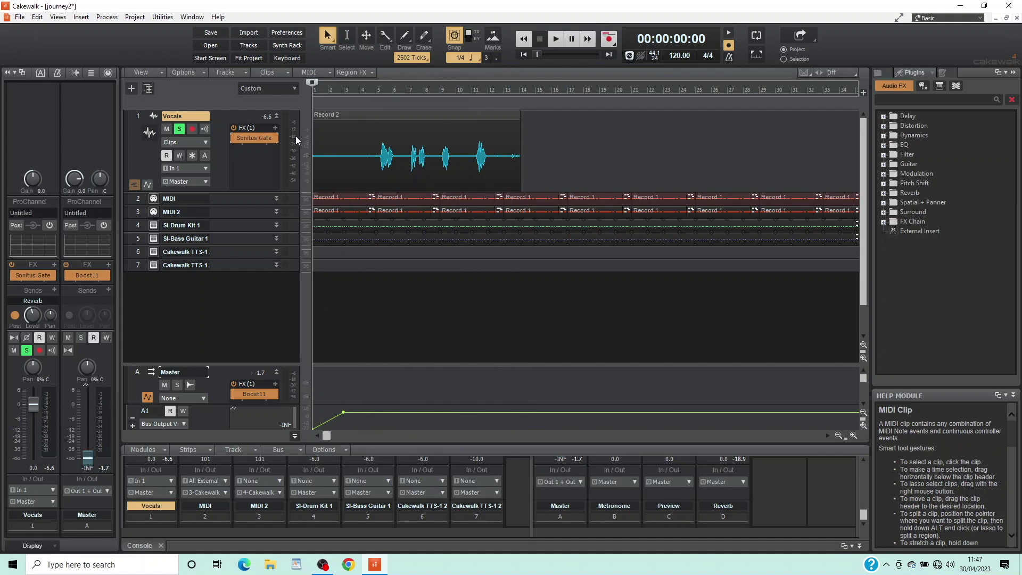
# - Insert the Sonitus Equalizer audio effect on the Vocals track after the gate
pyautogui.click(276, 128)
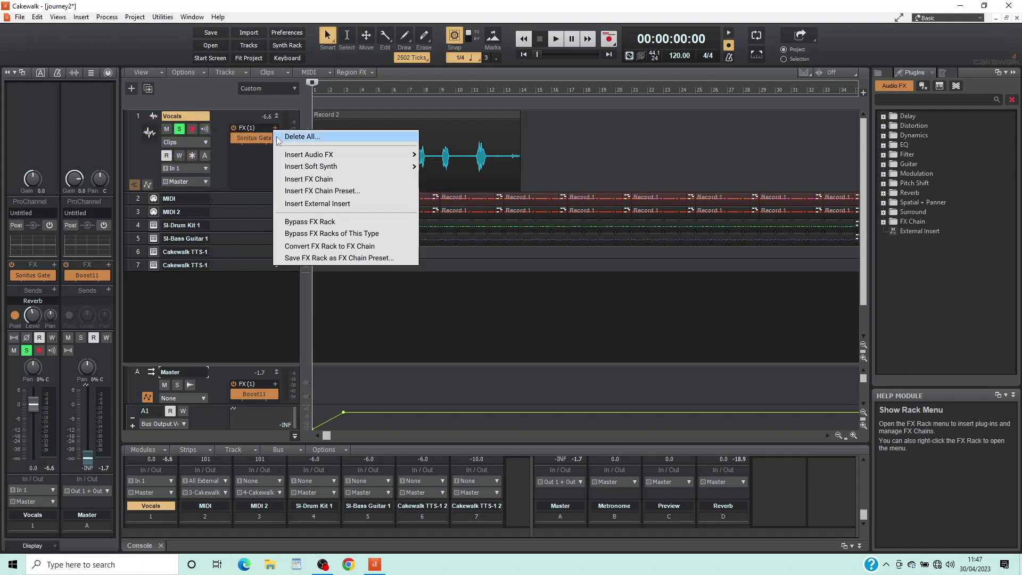
pyautogui.moveTo(295, 157)
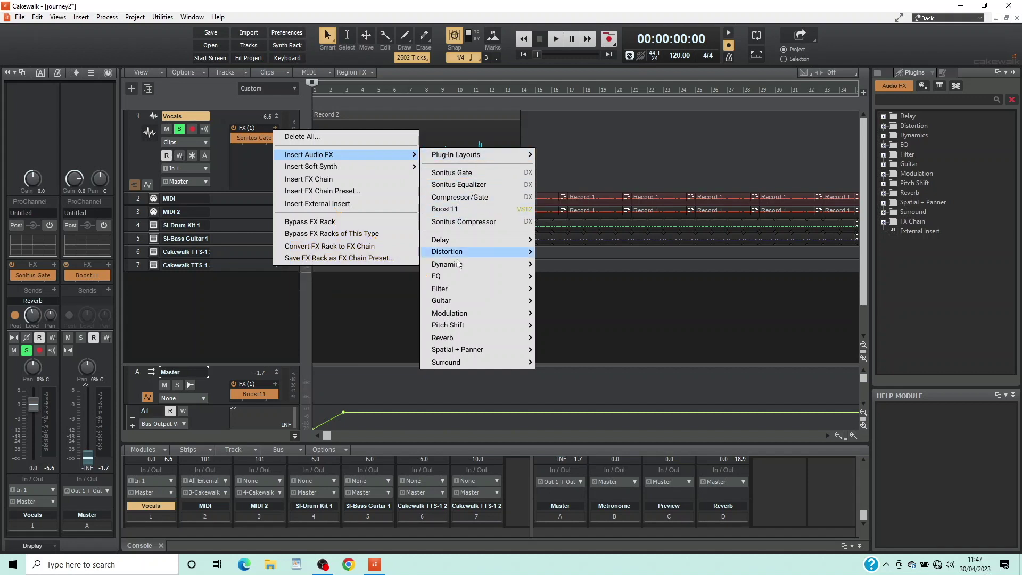
pyautogui.moveTo(459, 278)
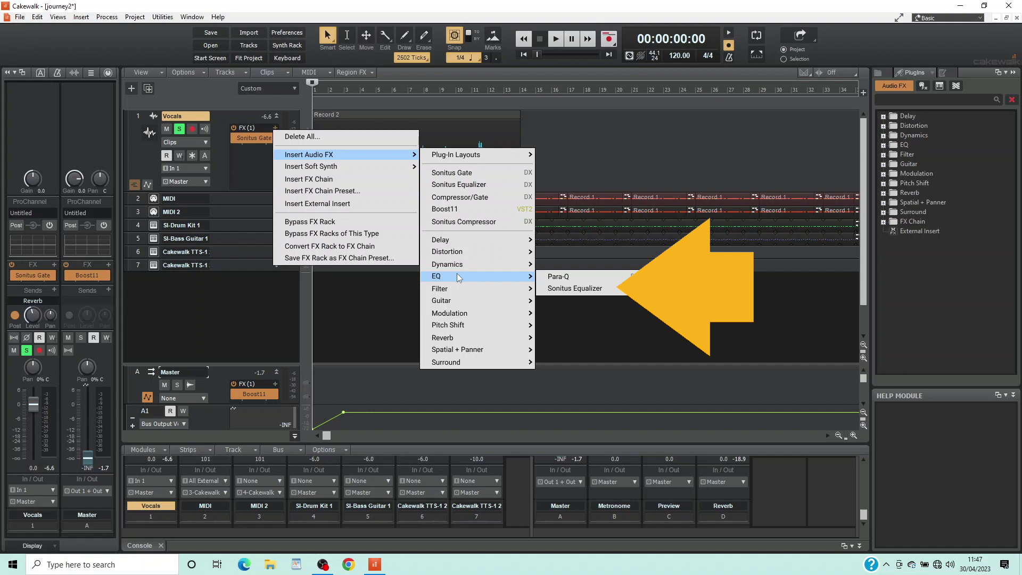
pyautogui.click(559, 290)
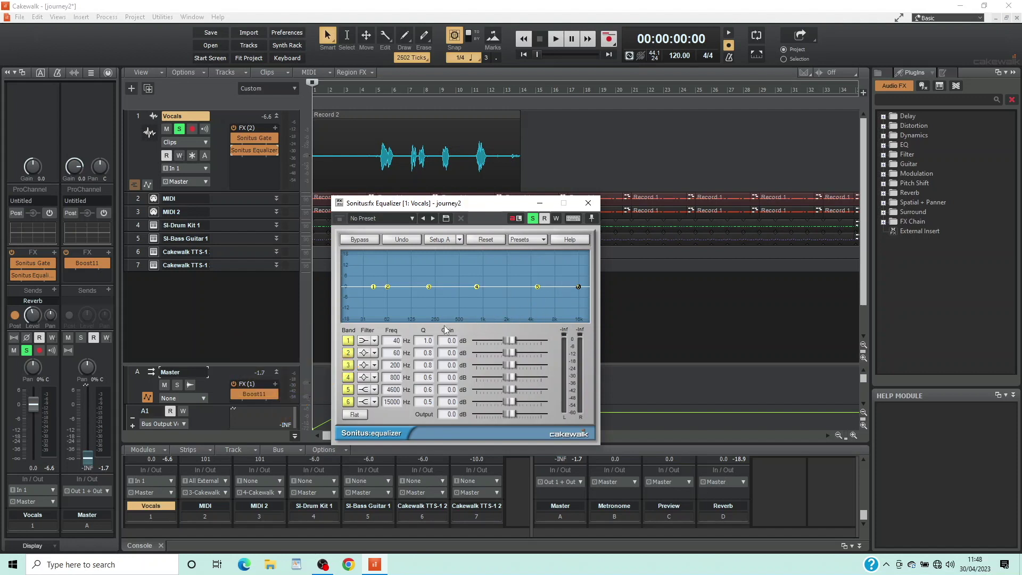
# - Change the equalizer's band 3 filter at 200 Hz to Highpass and audition the vocals
pyautogui.click(375, 366)
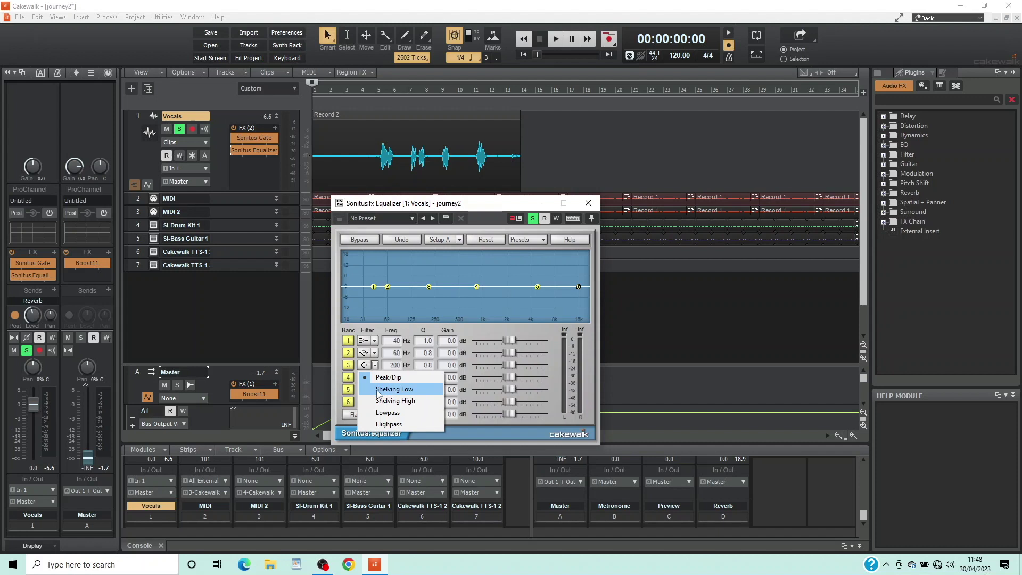
pyautogui.click(383, 424)
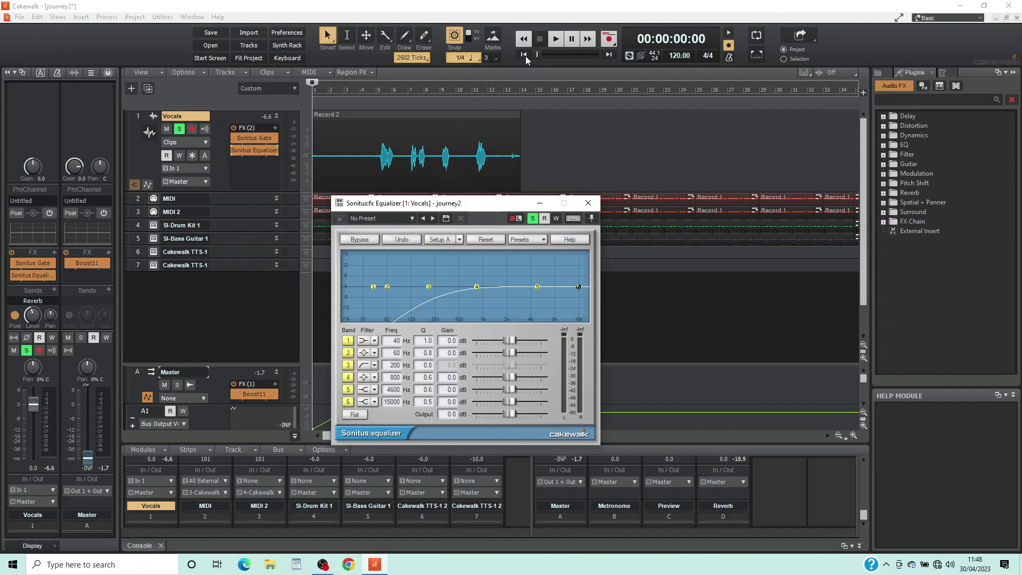
pyautogui.click(554, 40)
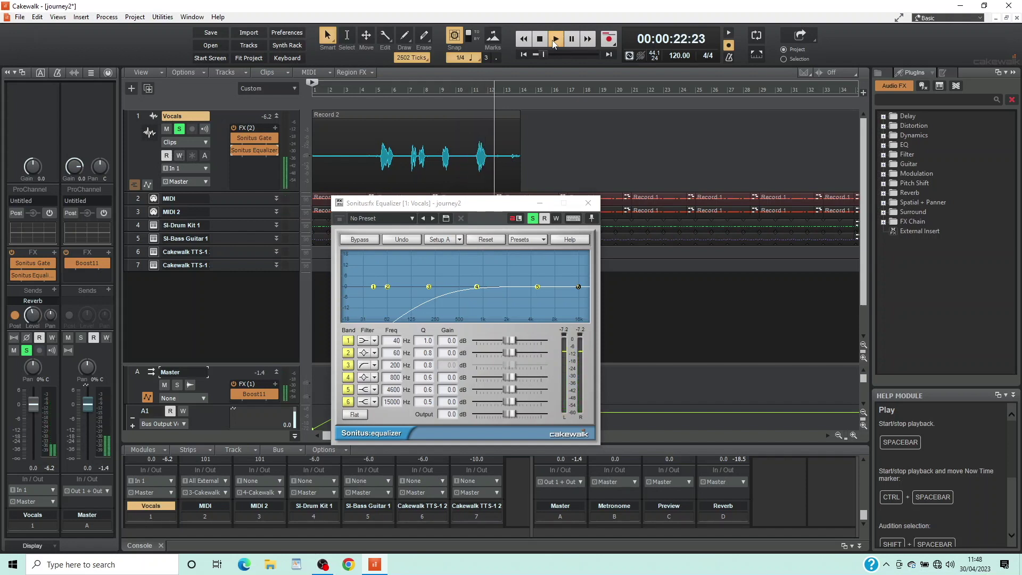
pyautogui.click(542, 41)
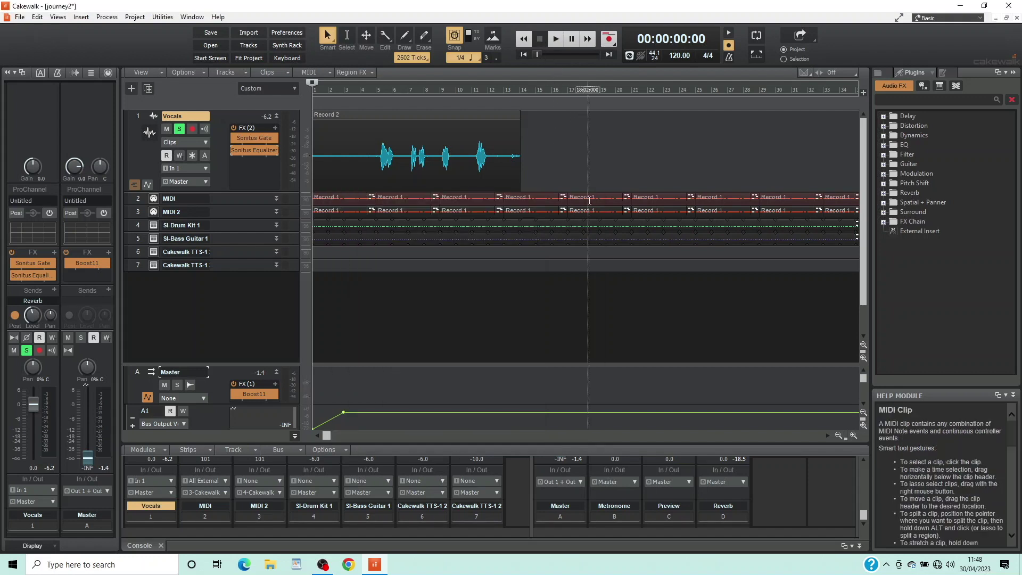
# - Insert the Sonitus Compressor audio effect on the Vocals track after the equalizer
pyautogui.click(276, 128)
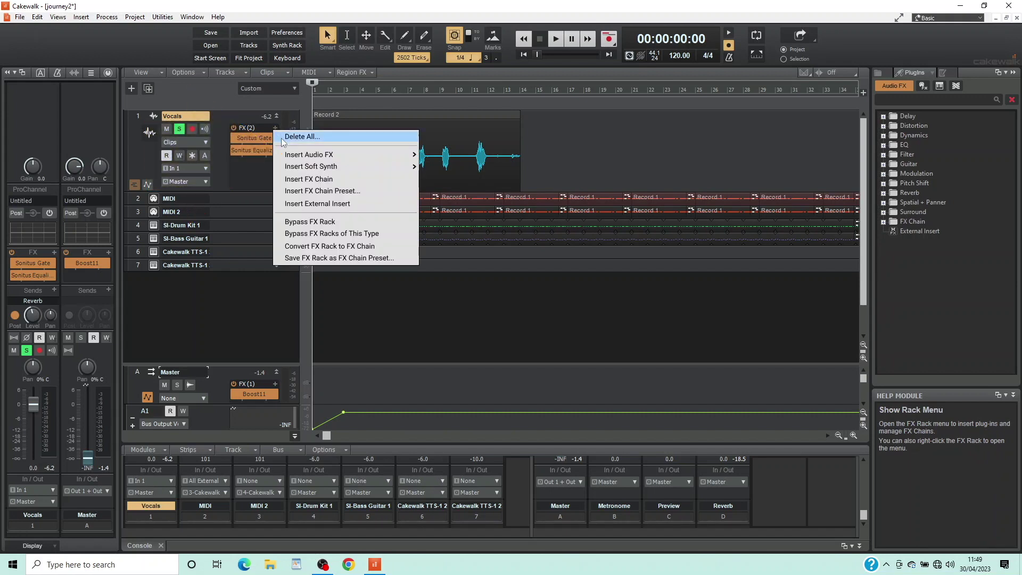
pyautogui.moveTo(297, 159)
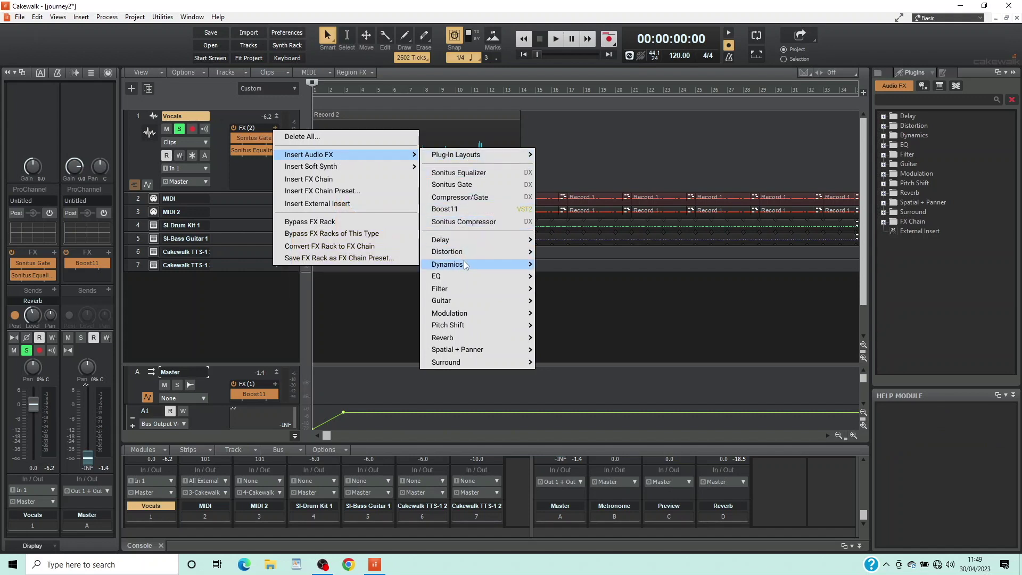
pyautogui.moveTo(464, 264)
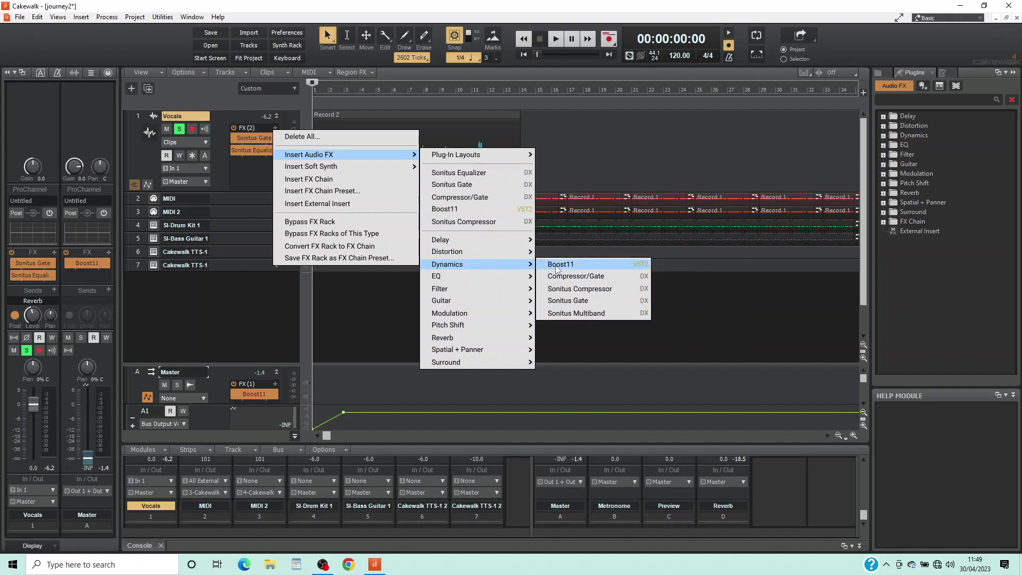
pyautogui.click(568, 291)
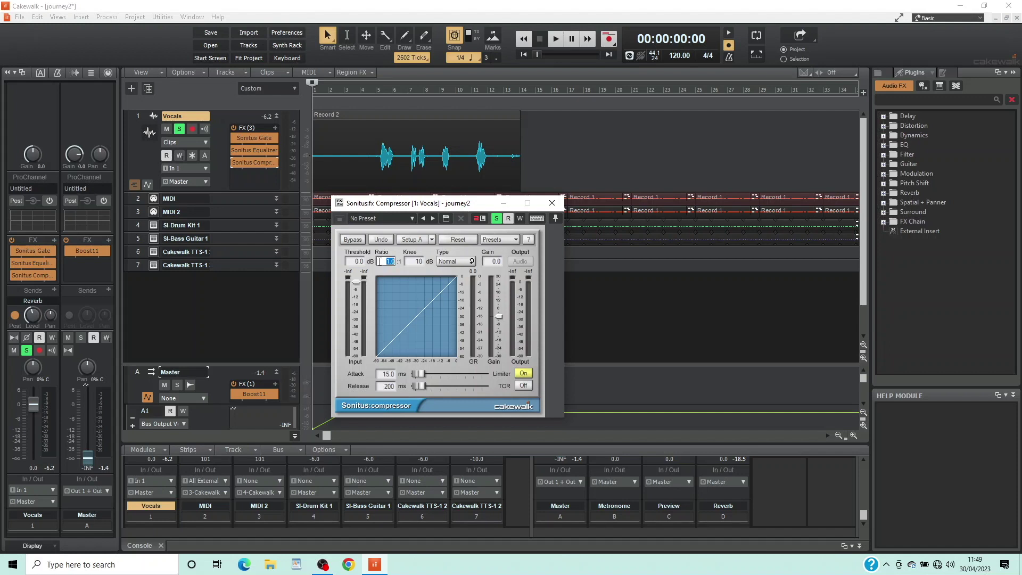
# - Set the compressor's ratio to 10:1 and its knee to 10 dB
pyautogui.write('1')
pyautogui.press('Return')
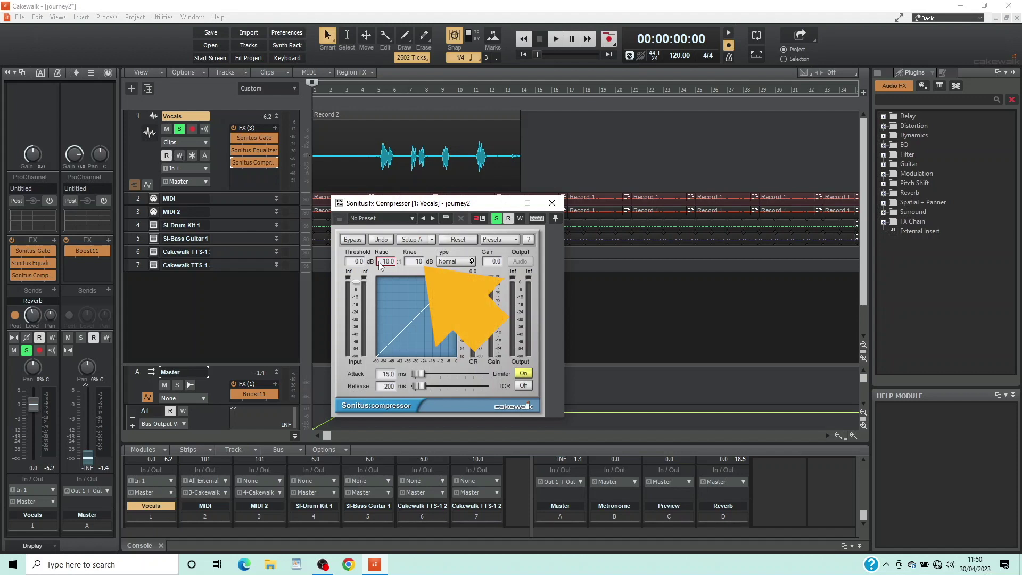
pyautogui.click(409, 262)
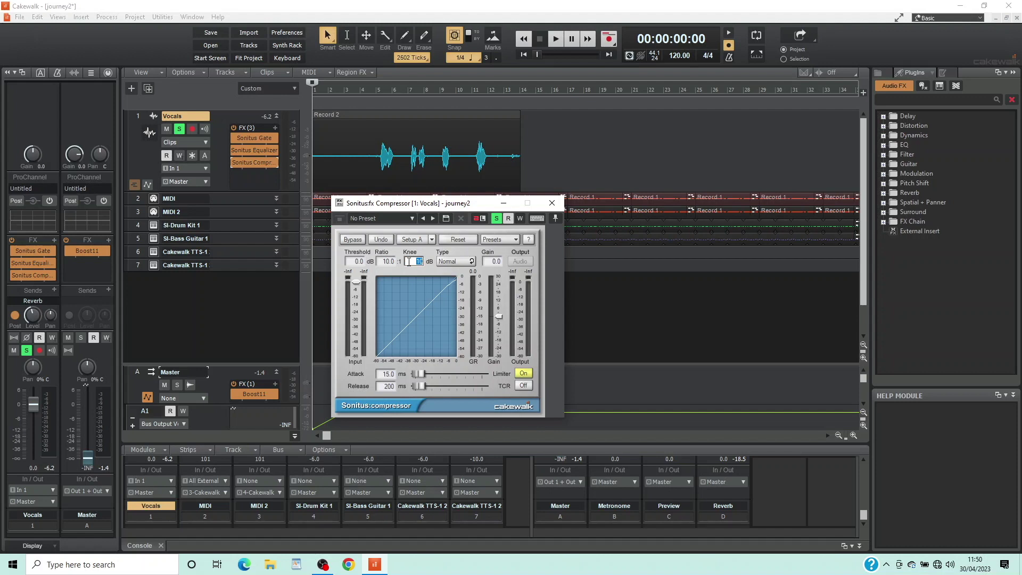
pyautogui.write('10')
pyautogui.press('Return')
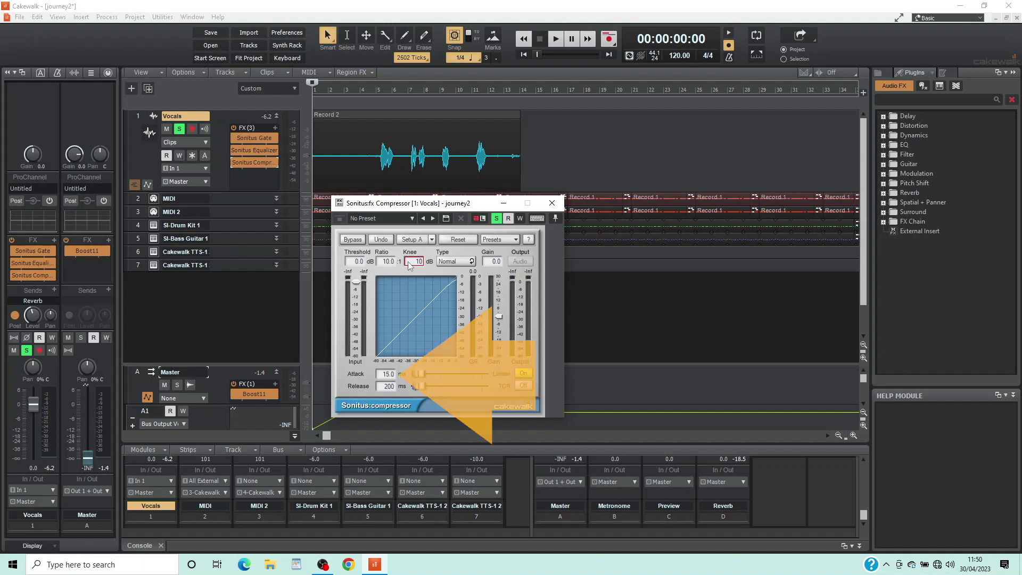
# - Set the compressor's attack to 10 ms and turn on TCR
pyautogui.click(378, 374)
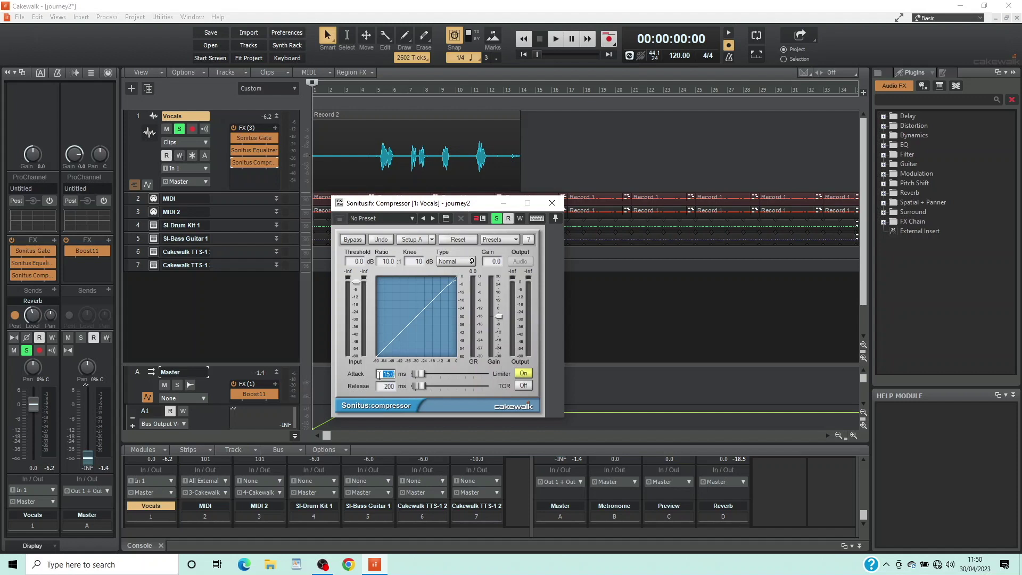
pyautogui.write('10')
pyautogui.press('Return')
pyautogui.click(522, 373)
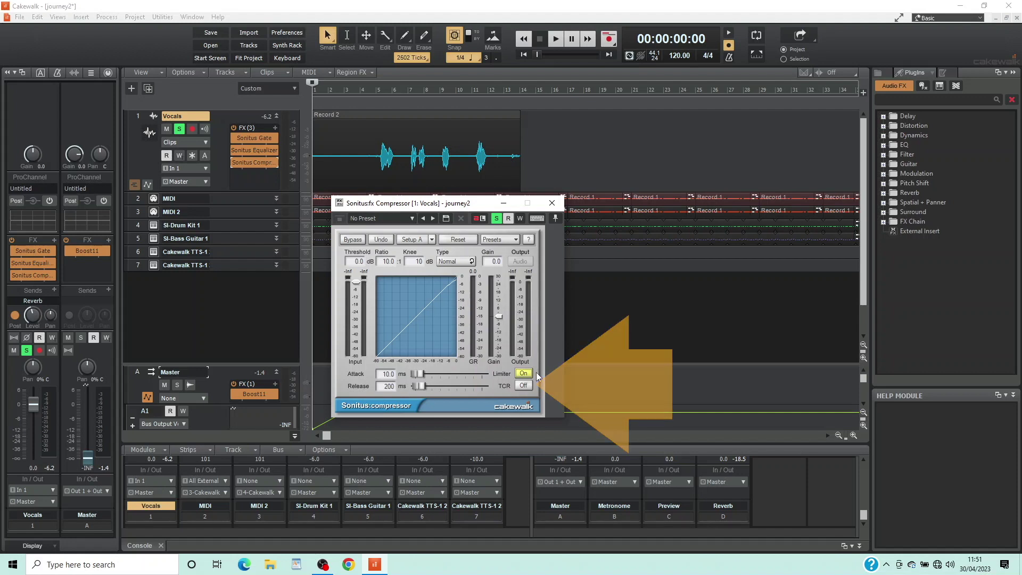
pyautogui.click(529, 386)
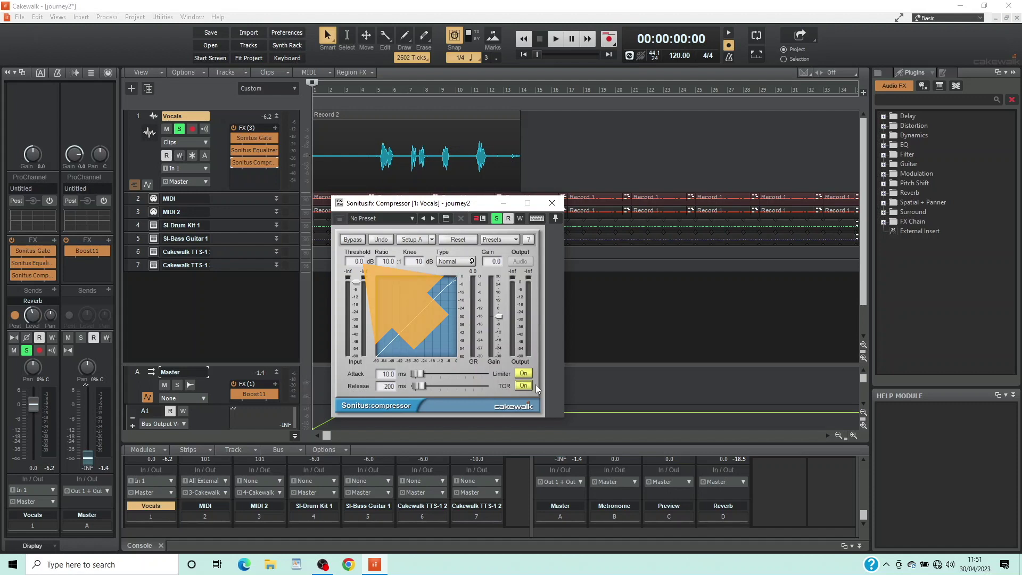
# - Set the compressor's threshold to -18 dB, audition the soloed vocals and close the compressor window
pyautogui.click(349, 263)
pyautogui.doubleClick(349, 261)
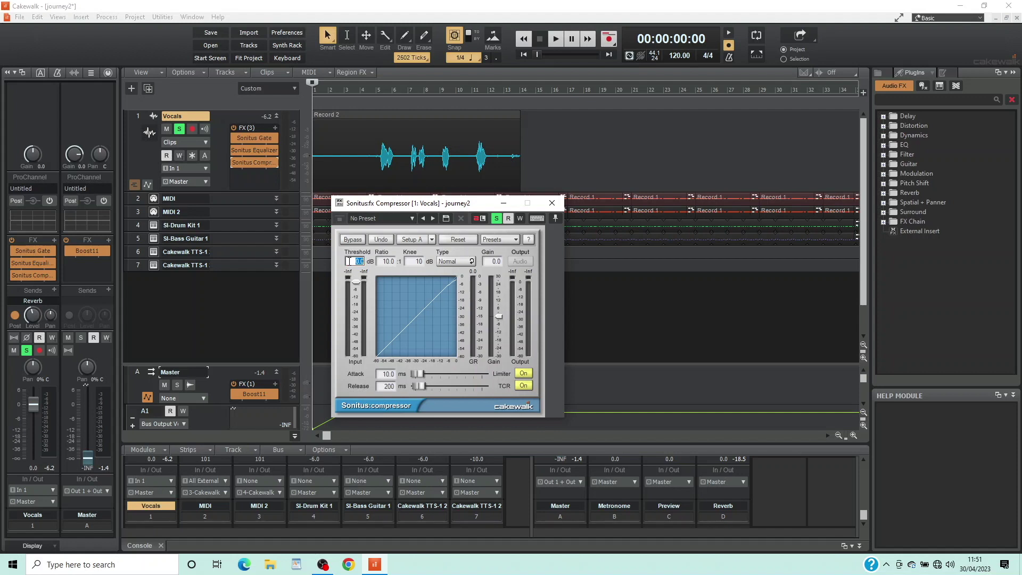
pyautogui.press('BackSpace')
pyautogui.write('-18')
pyautogui.press('Return')
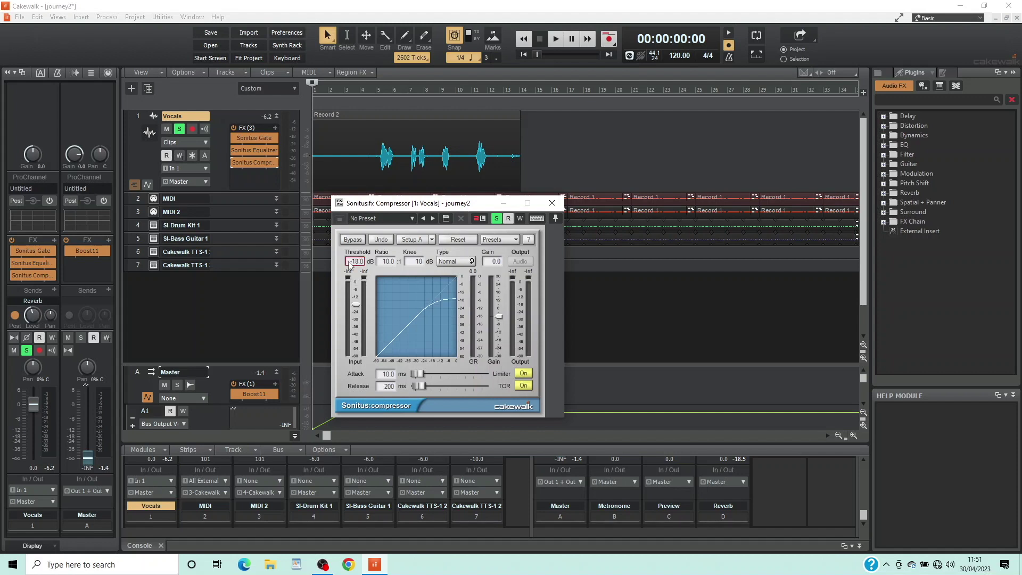
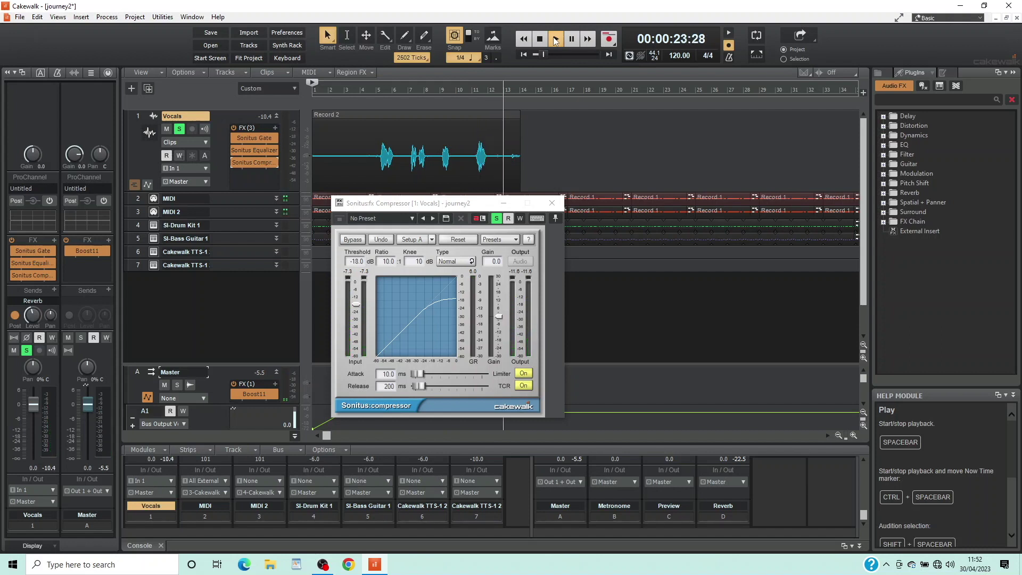
pyautogui.click(541, 40)
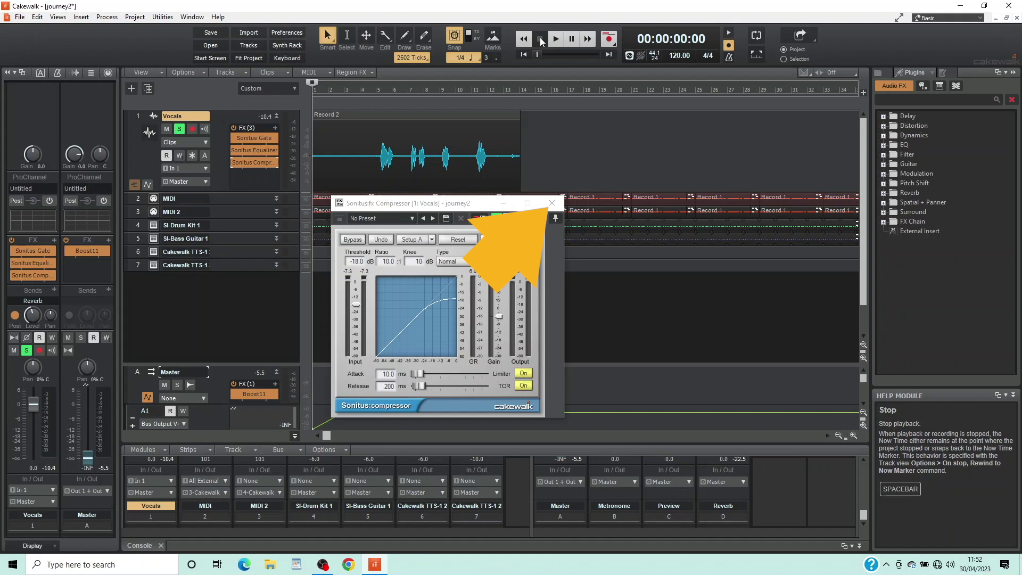
pyautogui.click(552, 203)
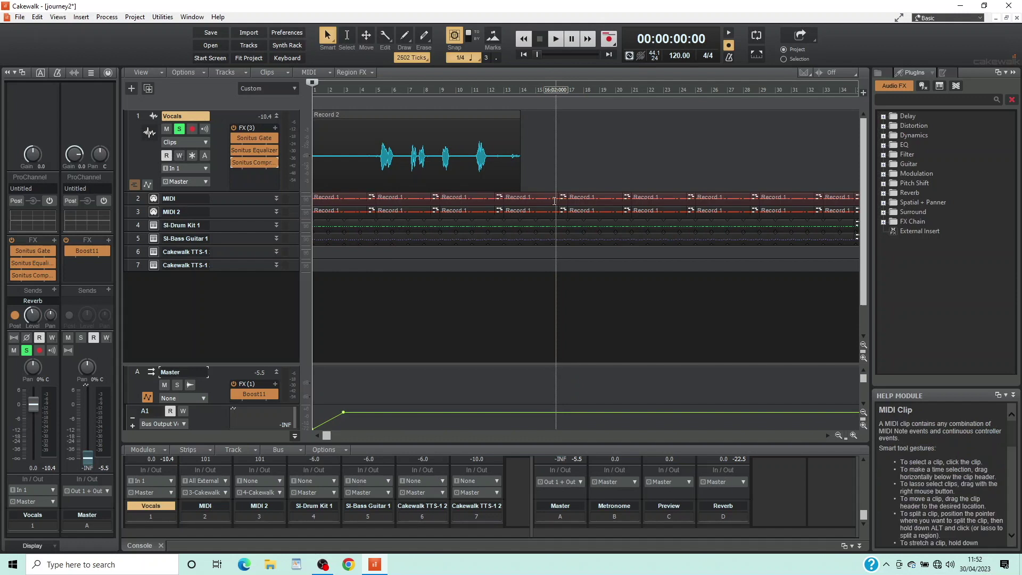
# - Turn off solo on the Vocals track and play the full mix from the beginning, stopping playback after listening
pyautogui.click(180, 130)
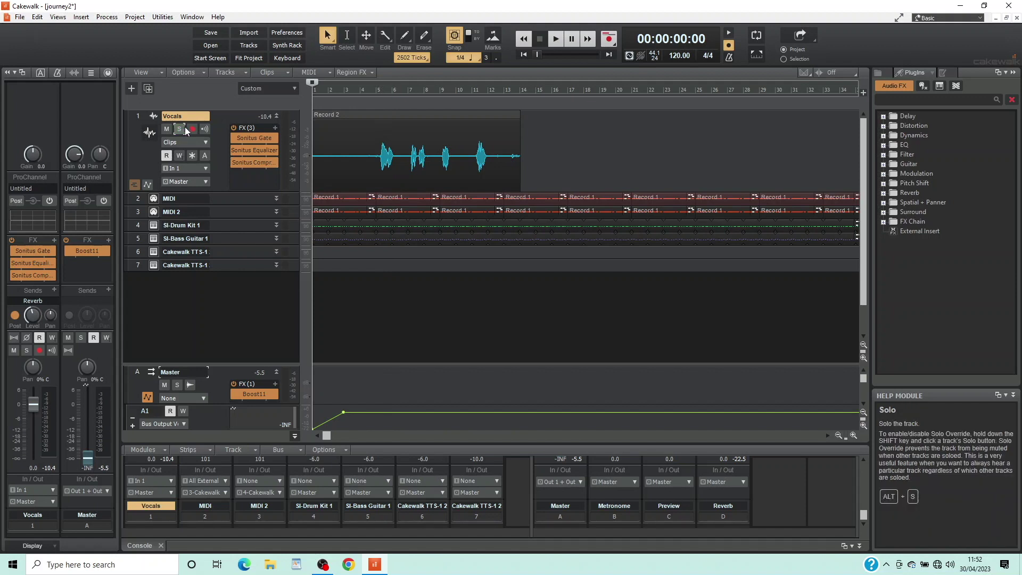
pyautogui.click(553, 43)
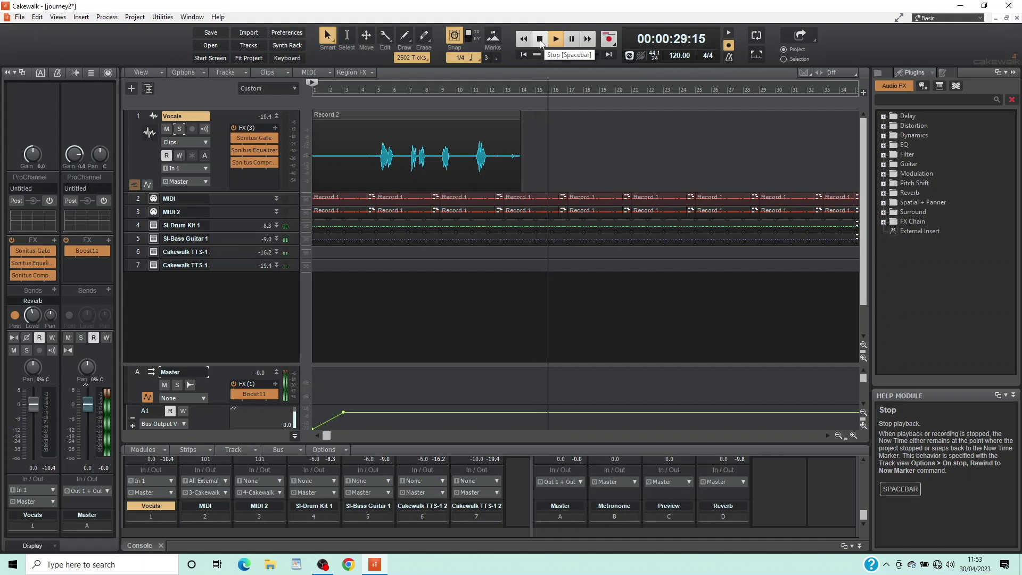
pyautogui.click(541, 40)
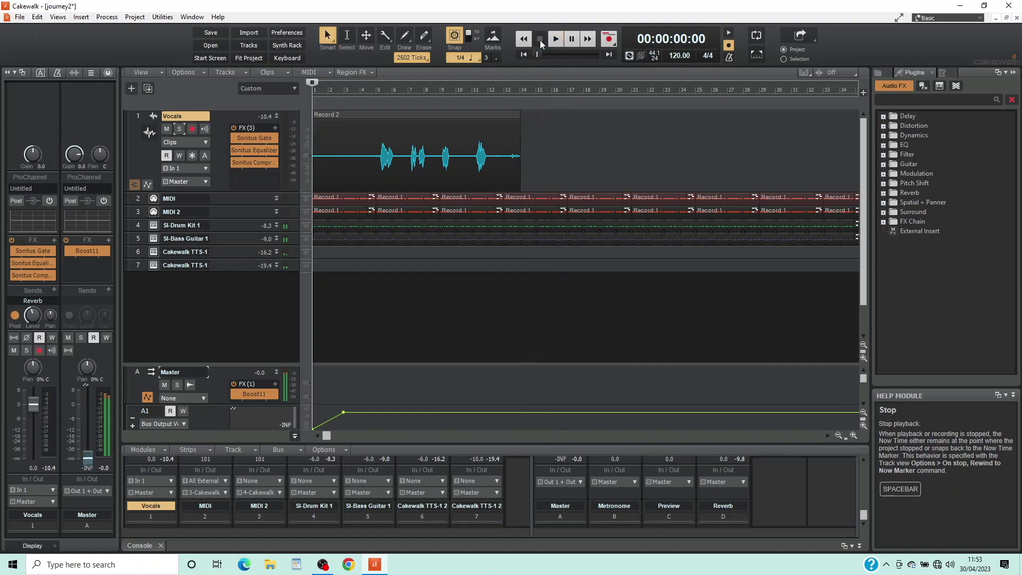